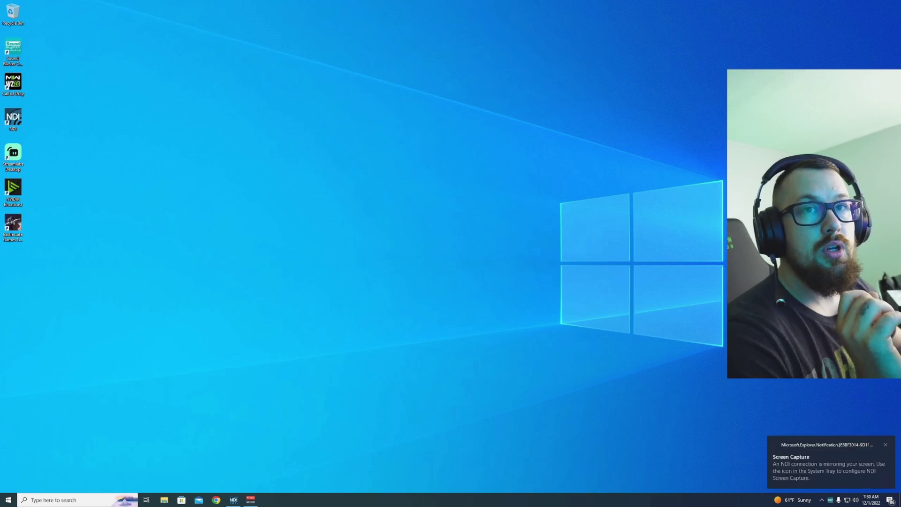
Step: Confirm in the Streamlabs Desktop shortcut's compatibility properties that it runs as an administrator for all users, and close Streamlabs
right_click(17, 152)
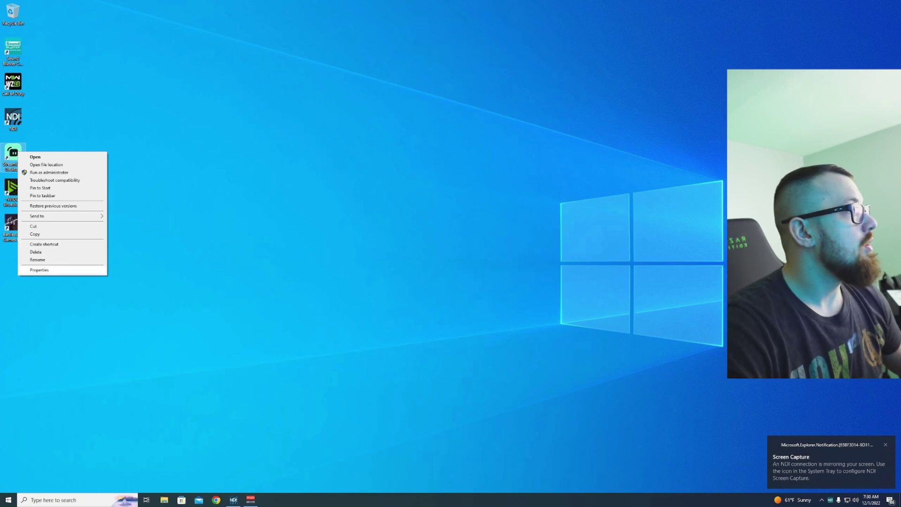
left_click(39, 270)
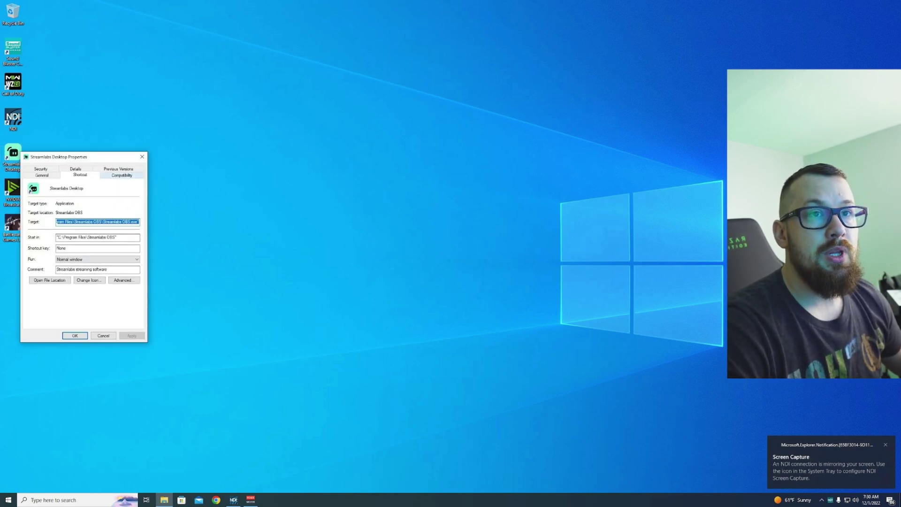
left_click(121, 175)
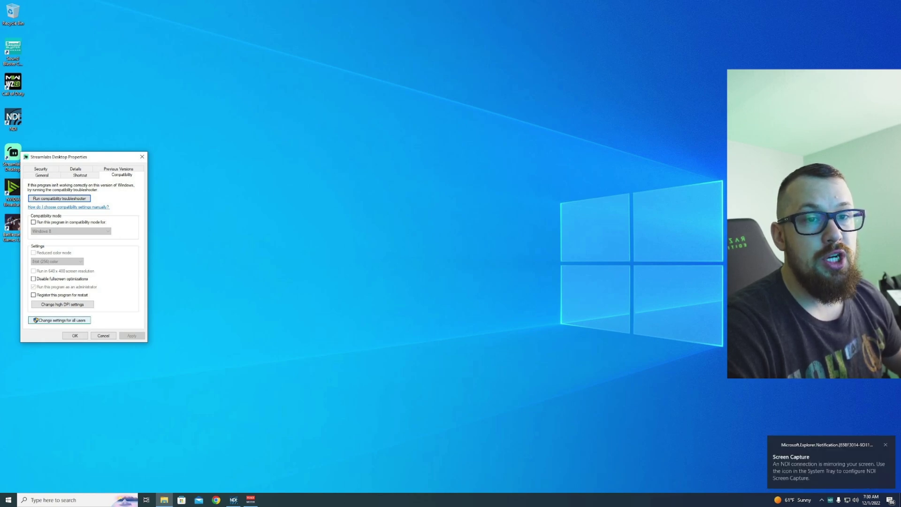
left_click(59, 321)
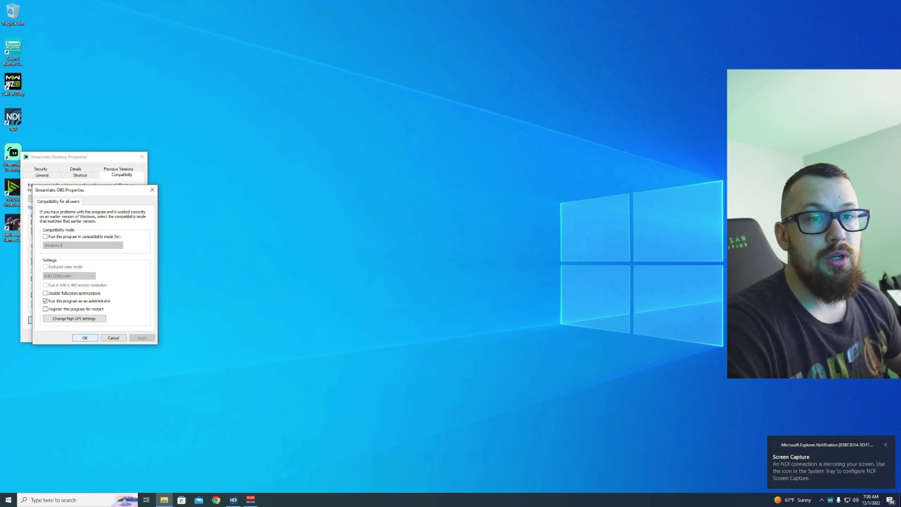
key("Return")
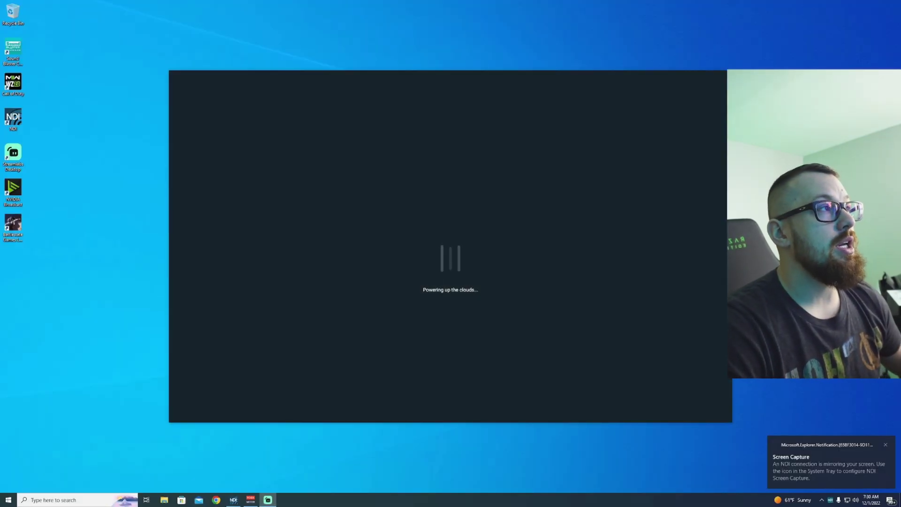
key("alt+F4")
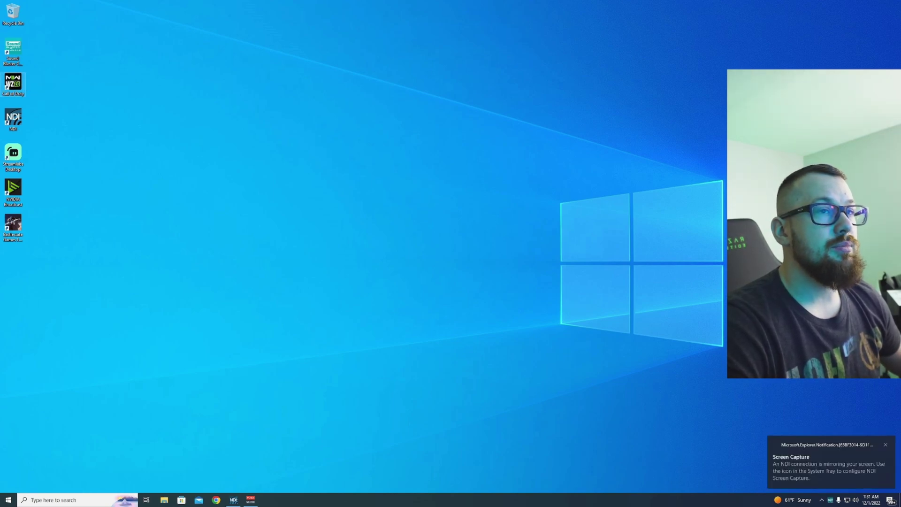
right_click(13, 83)
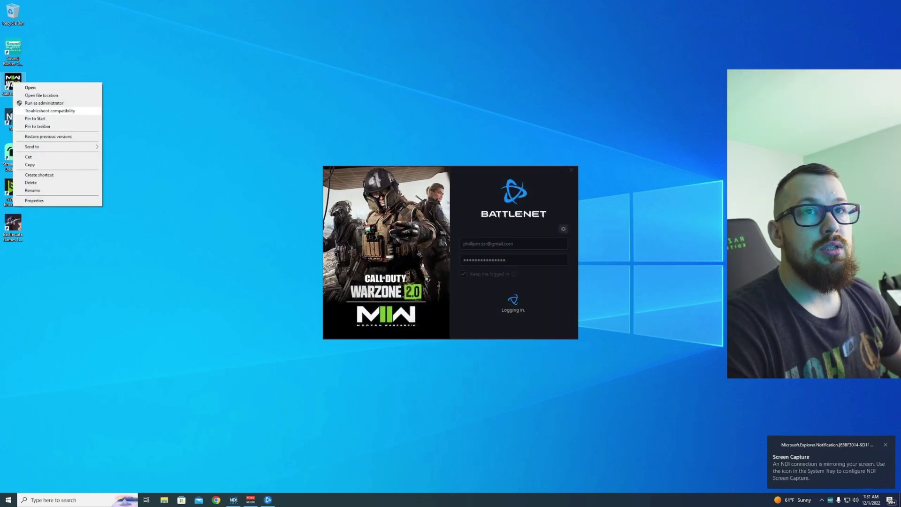
left_click(35, 201)
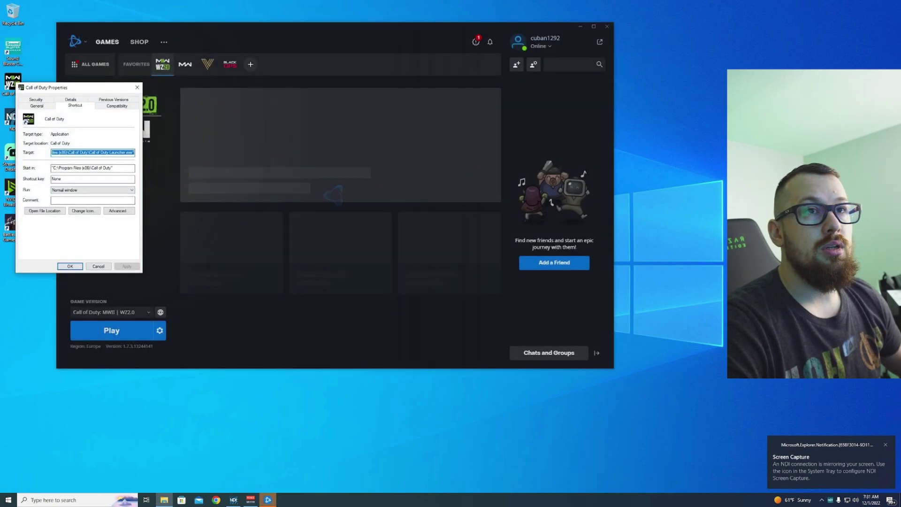
left_click(137, 87)
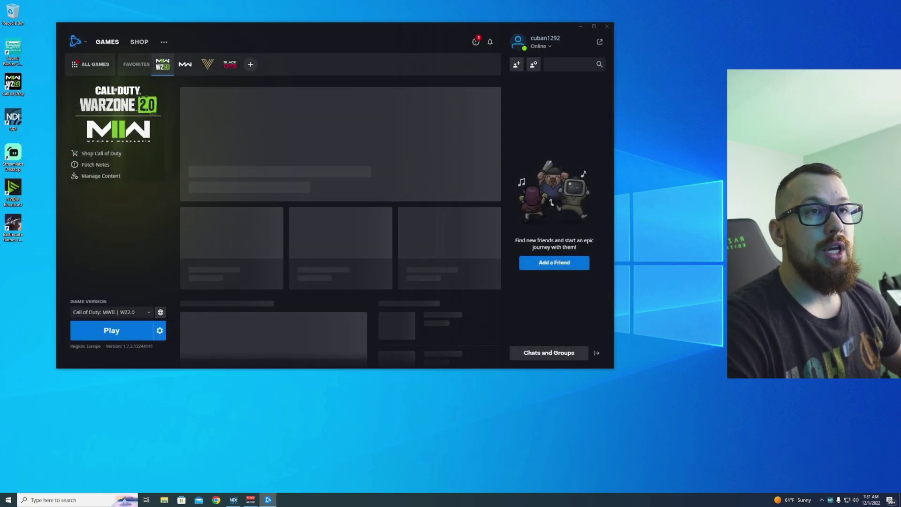
left_click(75, 500)
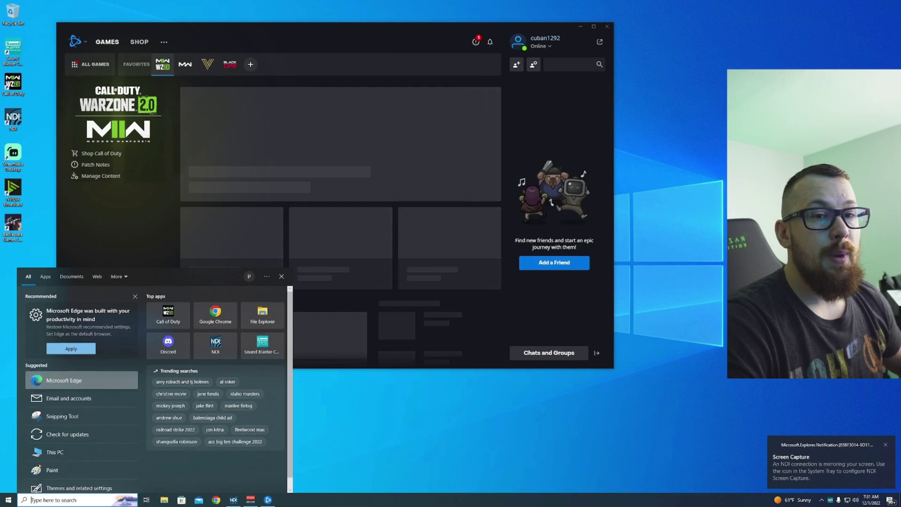
left_click(281, 277)
left_click(607, 26)
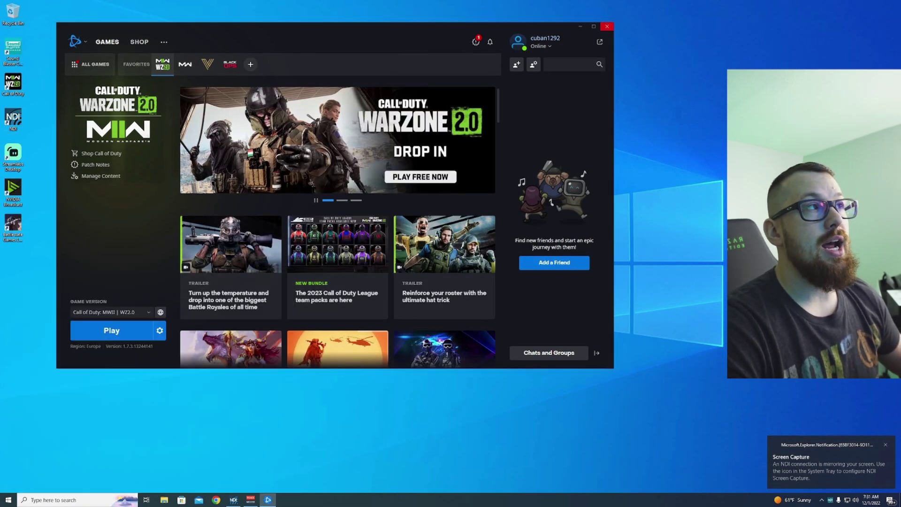
Step: Search Windows for Battle.net and open the app's file location
key("super+s")
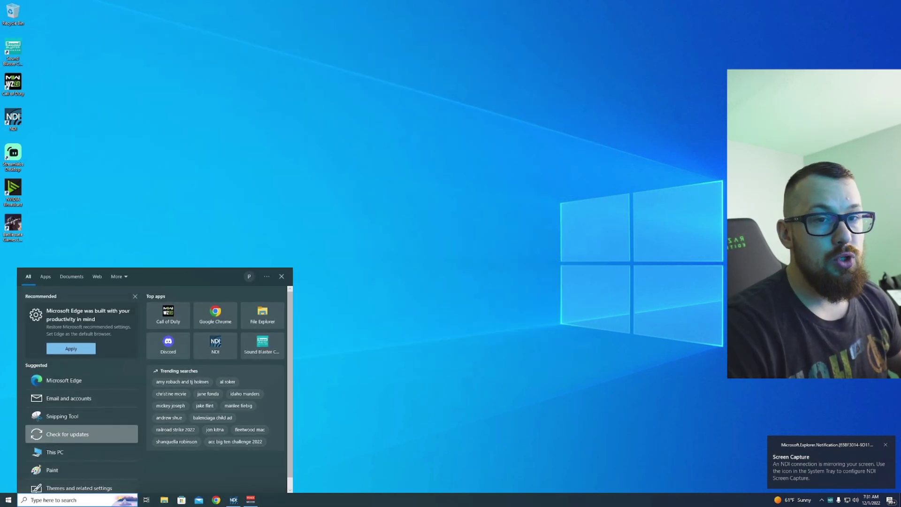
type("ba")
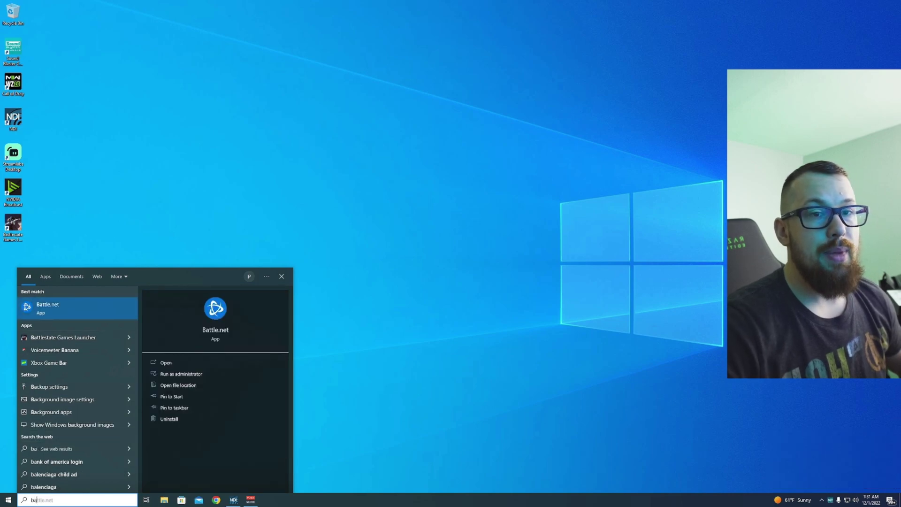
right_click(43, 307)
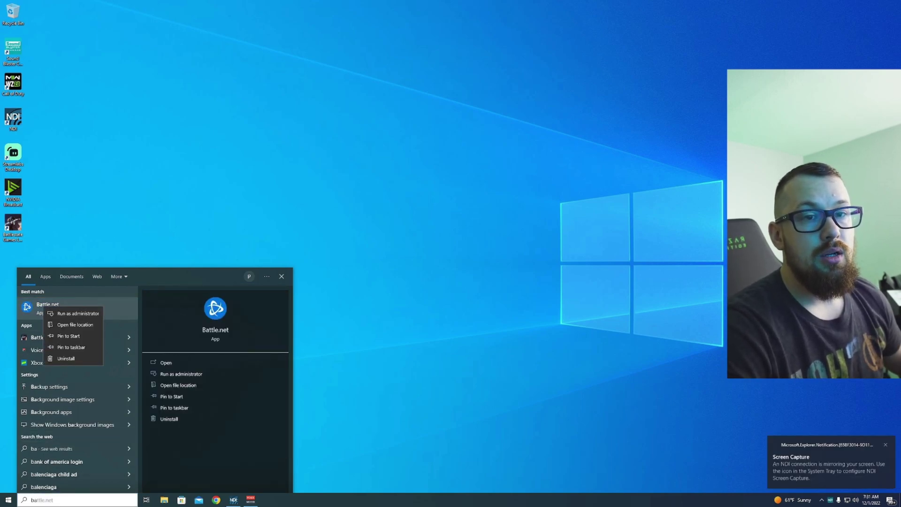
key("Down")
key("Down")
key("Up")
key("Up")
key("Return")
Step: Set the Battle.net shortcut to run as an administrator for all users, apply its properties and close the folder
key("shift+F10")
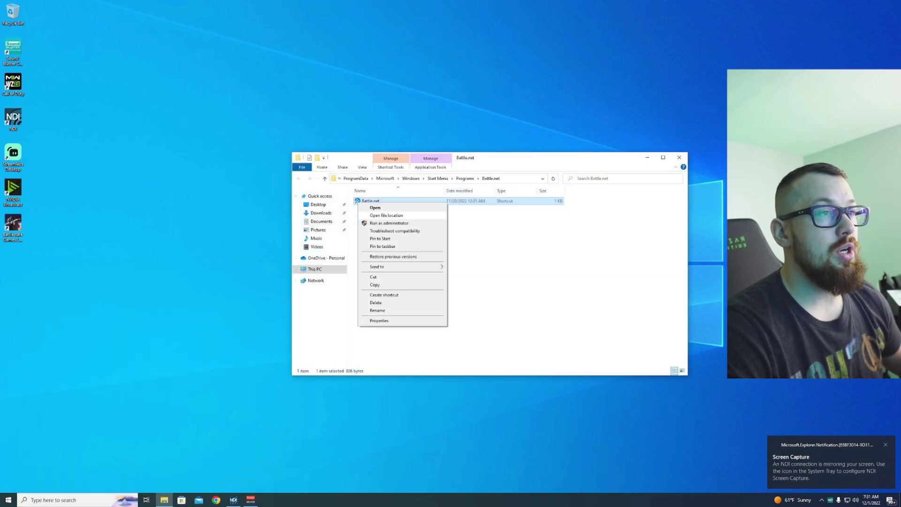
key("Up")
key("Return")
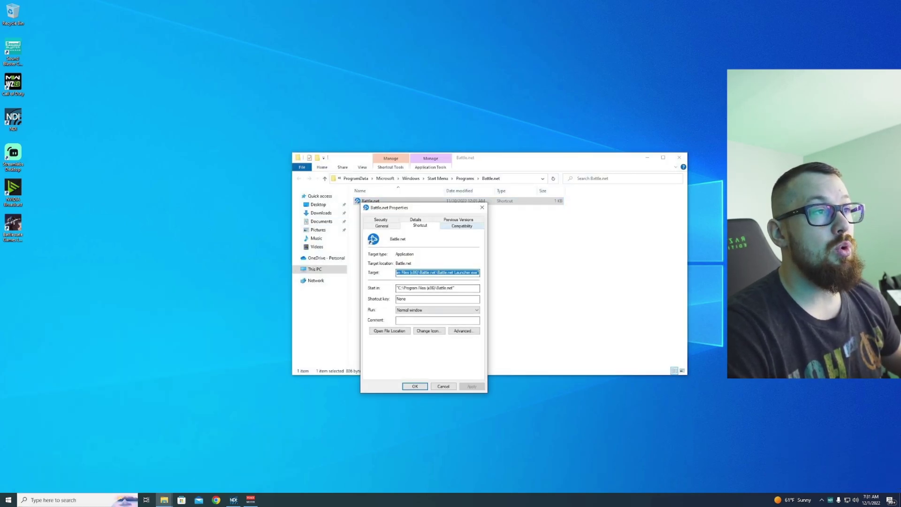
key("ctrl+Tab")
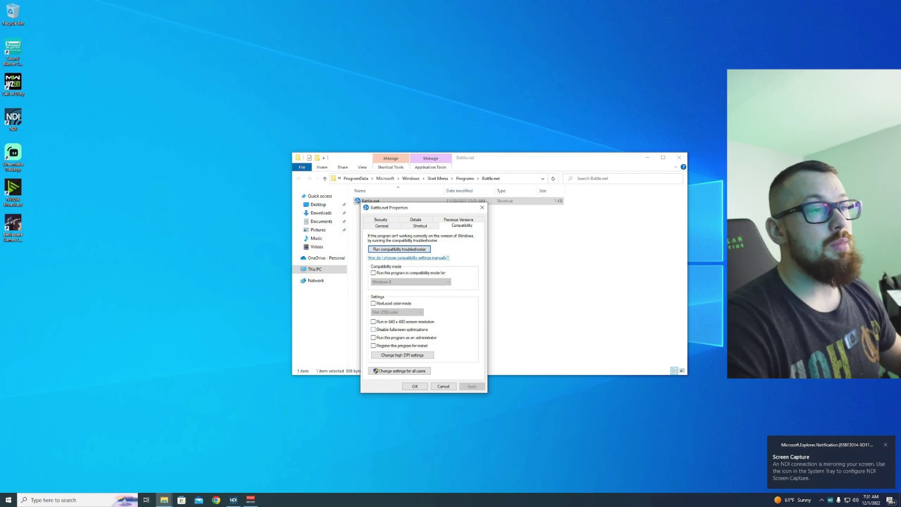
left_click(399, 371)
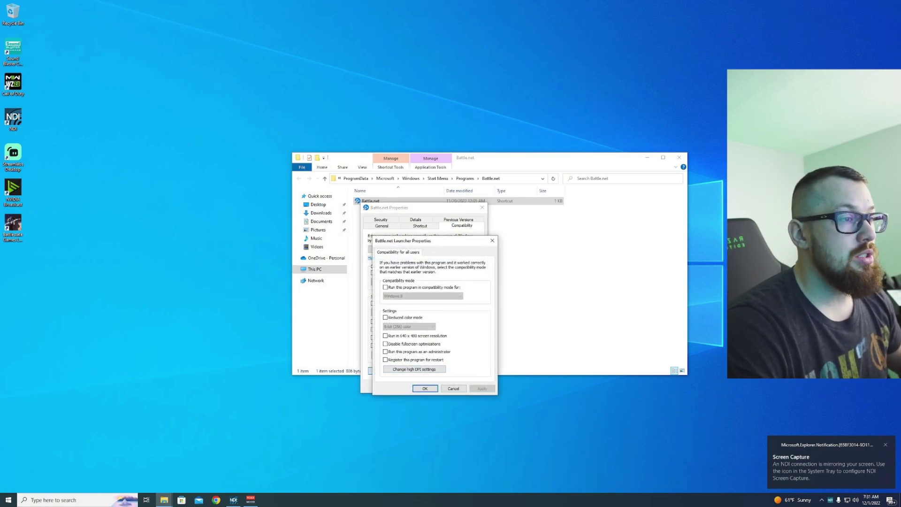
left_click(386, 351)
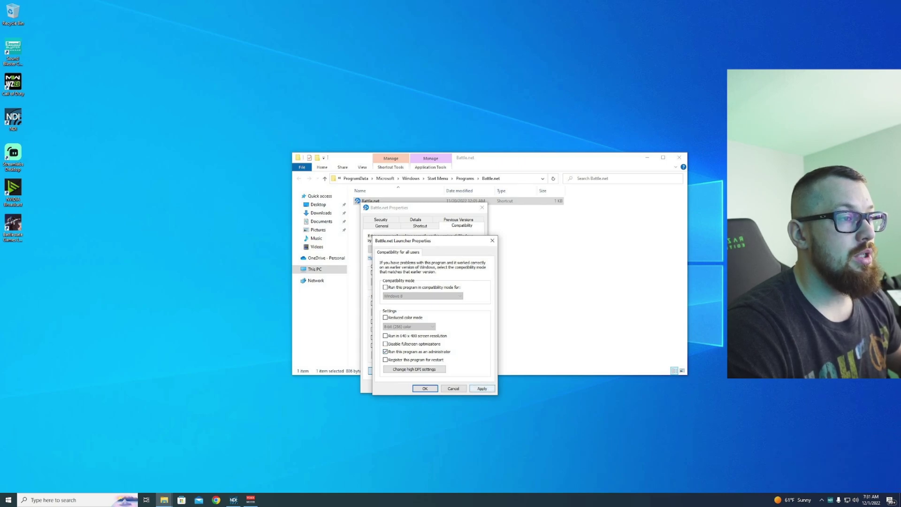
left_click(425, 389)
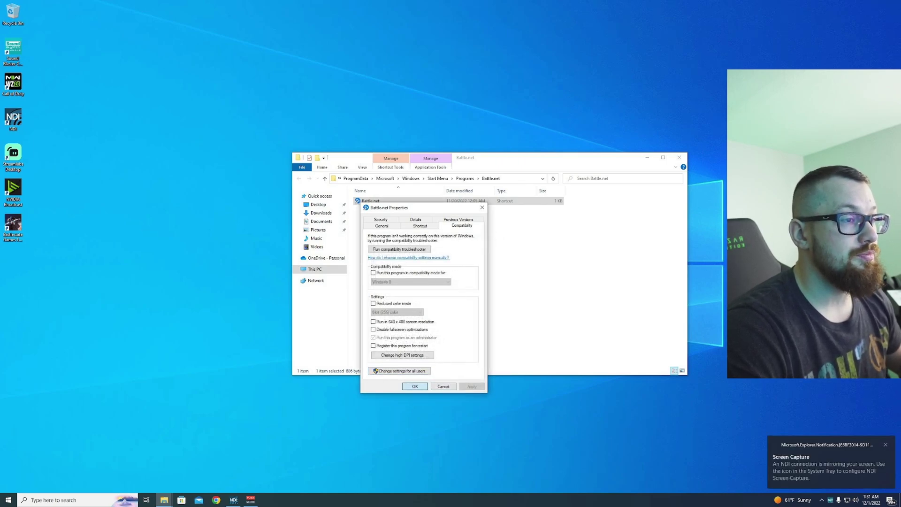
left_click(415, 387)
left_click(680, 157)
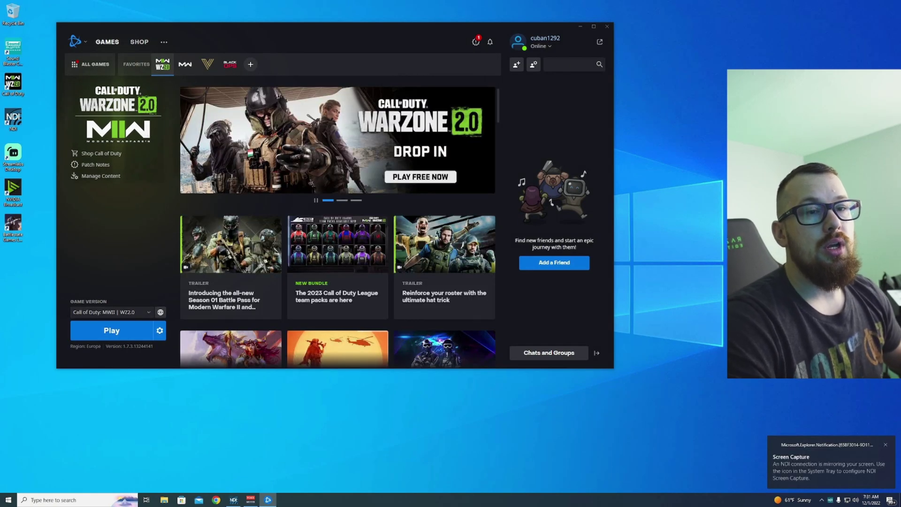
Step: Show the Call of Duty: MWII | WZ2.0 installation in File Explorer and open its _retail_ folder
left_click(160, 330)
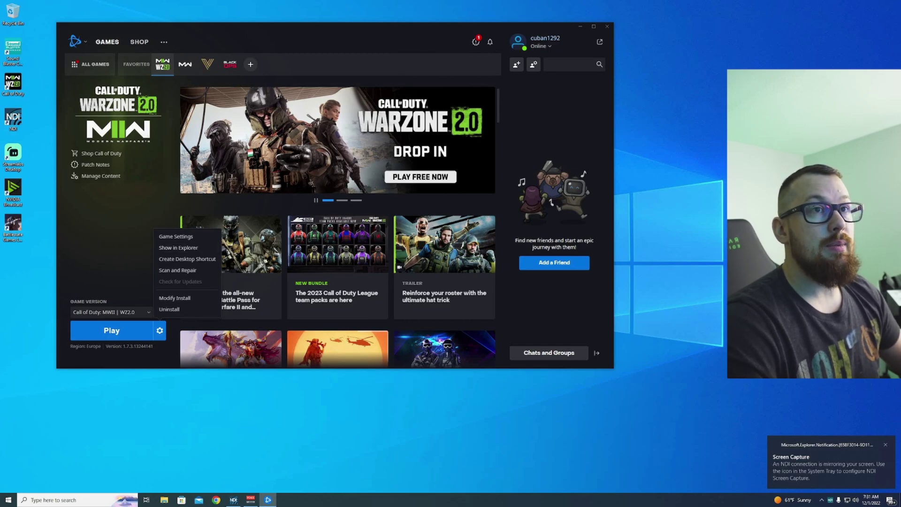
left_click(178, 248)
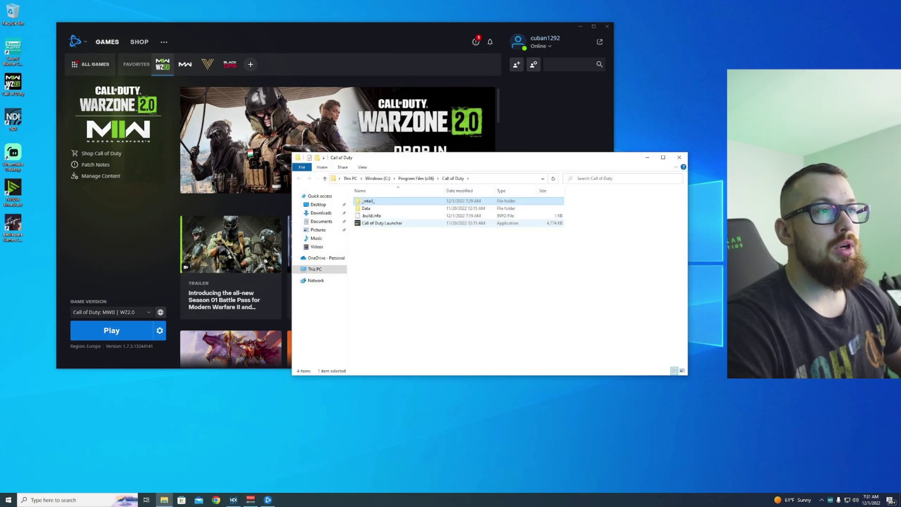
double_click(368, 201)
scroll(381, 258, "down", 10)
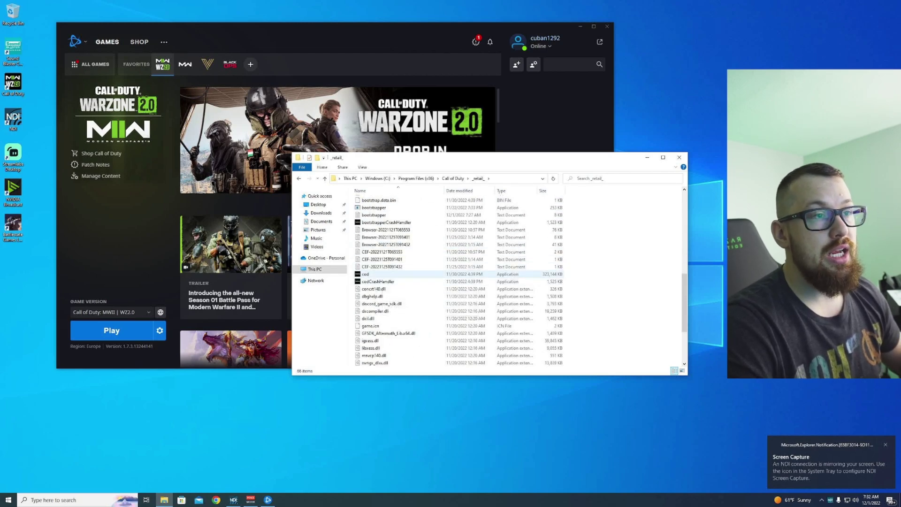
Step: Confirm in the cod application's compatibility properties that it runs as an administrator for all users, and close the folder
right_click(373, 277)
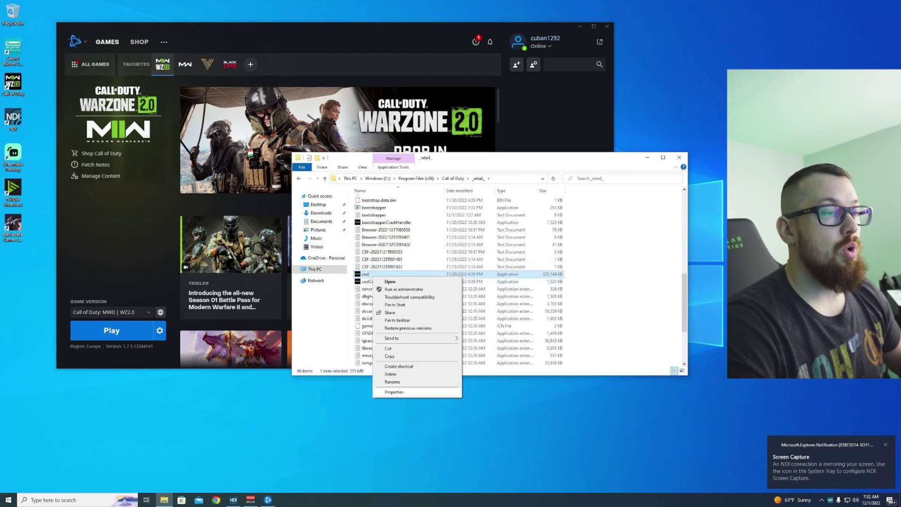
left_click(394, 392)
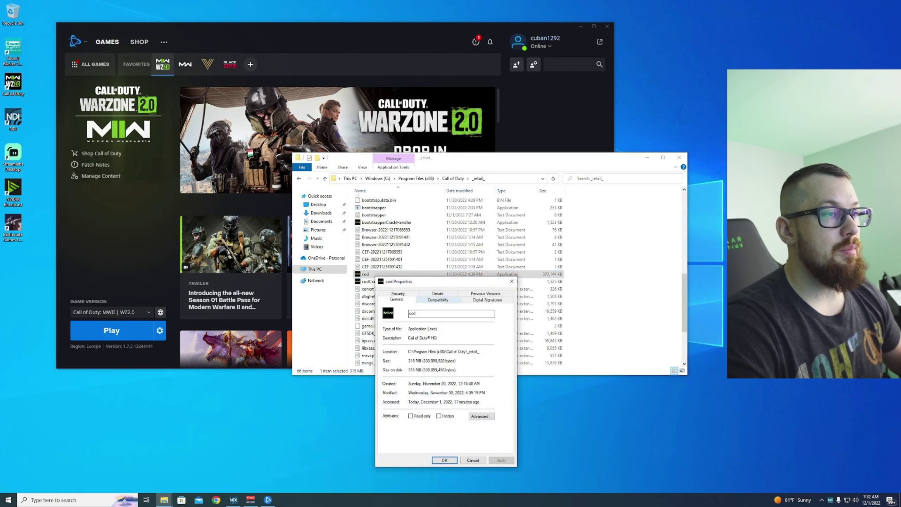
left_click(438, 300)
left_click(414, 445)
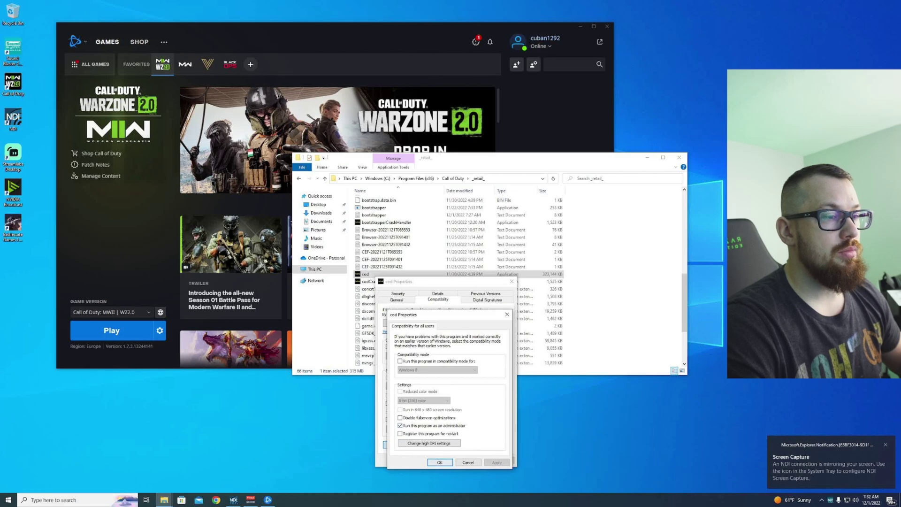
left_click(440, 462)
left_click(443, 460)
left_click(679, 158)
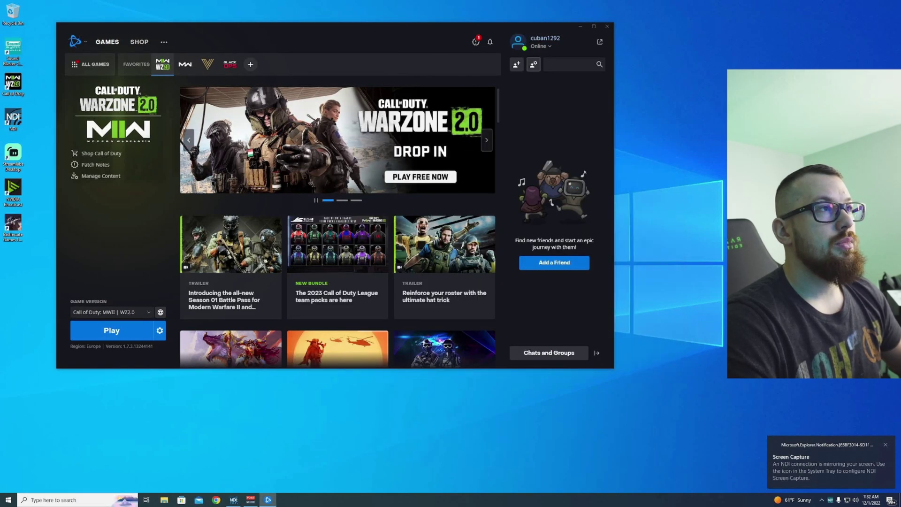
Step: Try to launch Call of Duty: MWII | WZ2.0 from Battle.net, and close the launcher
left_click(111, 330)
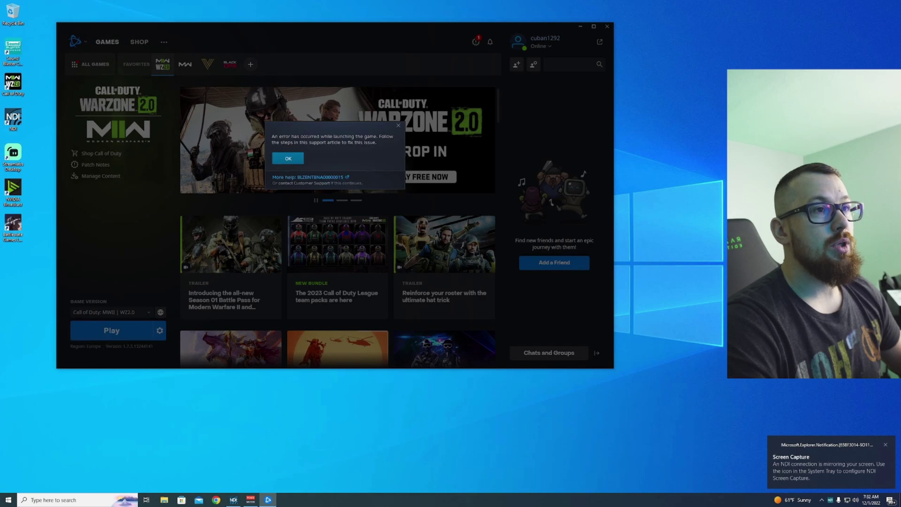
left_click(288, 159)
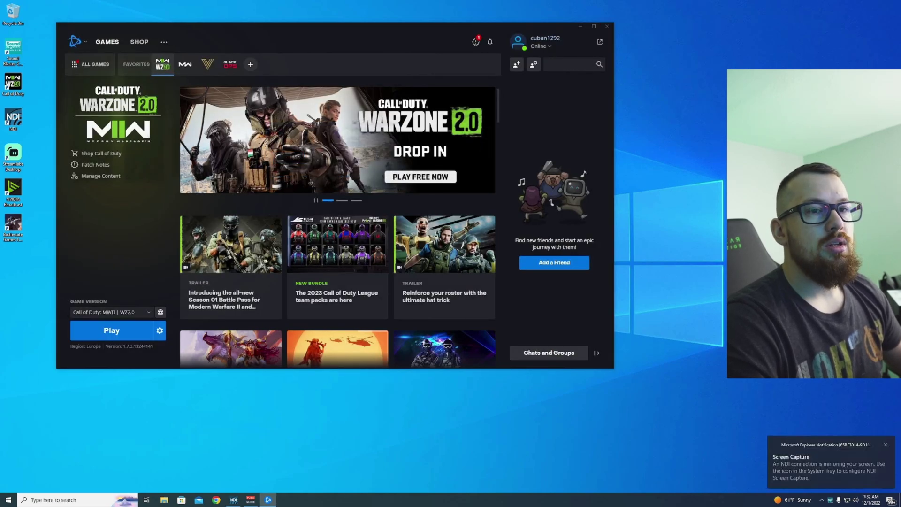
left_click(607, 26)
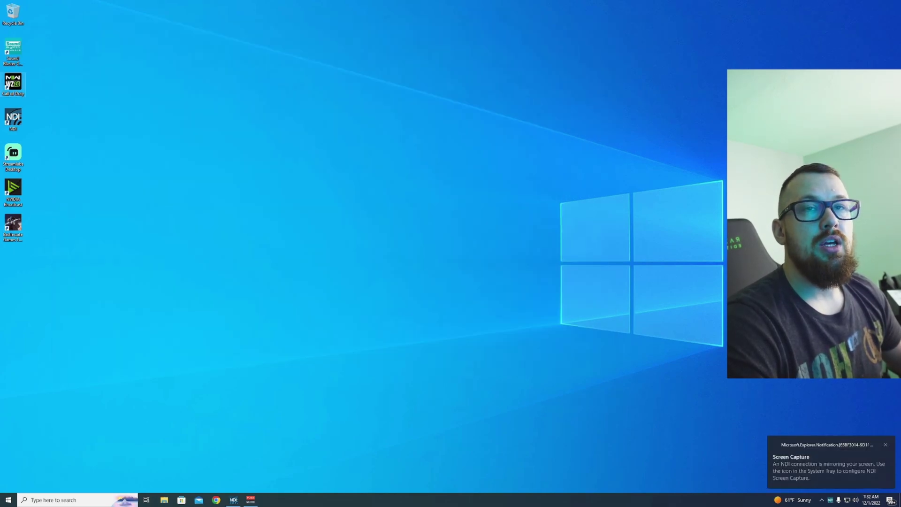
right_click(13, 85)
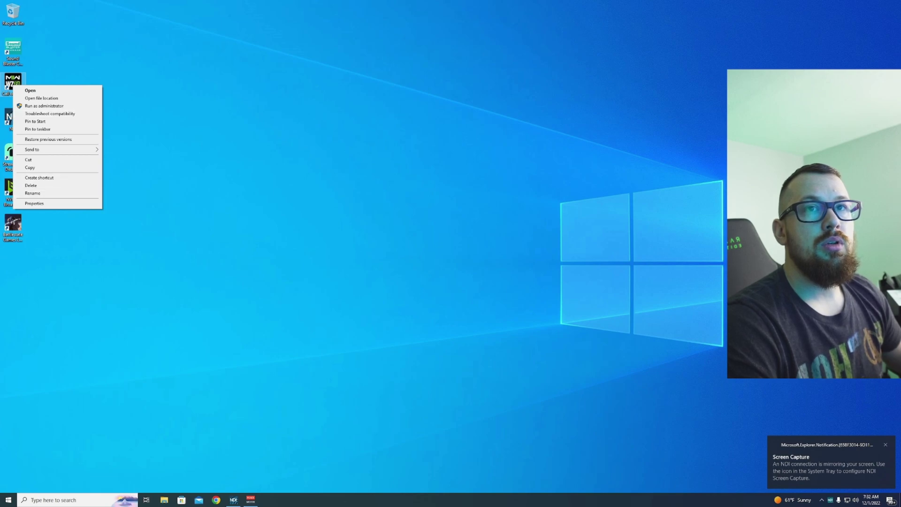
key("Escape")
right_click(24, 82)
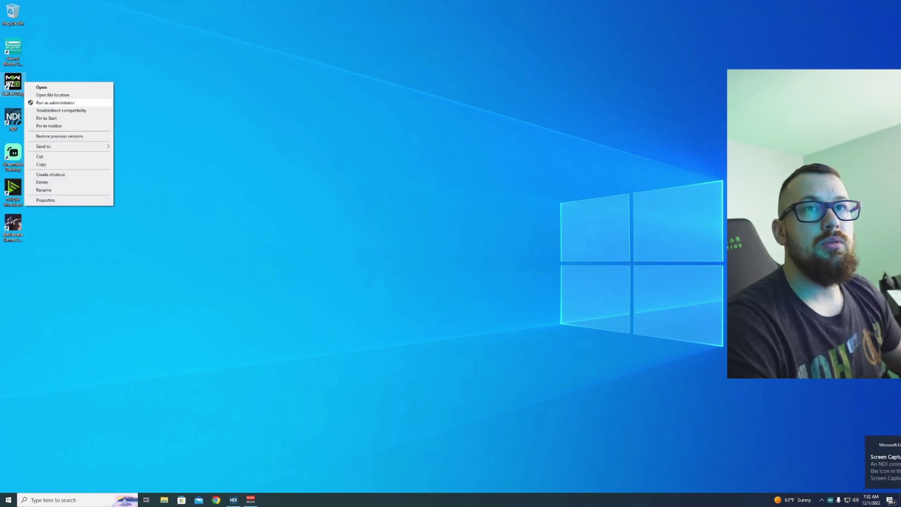
key("Escape")
Step: Search Windows for Battle.net and start it again
left_click(31, 499)
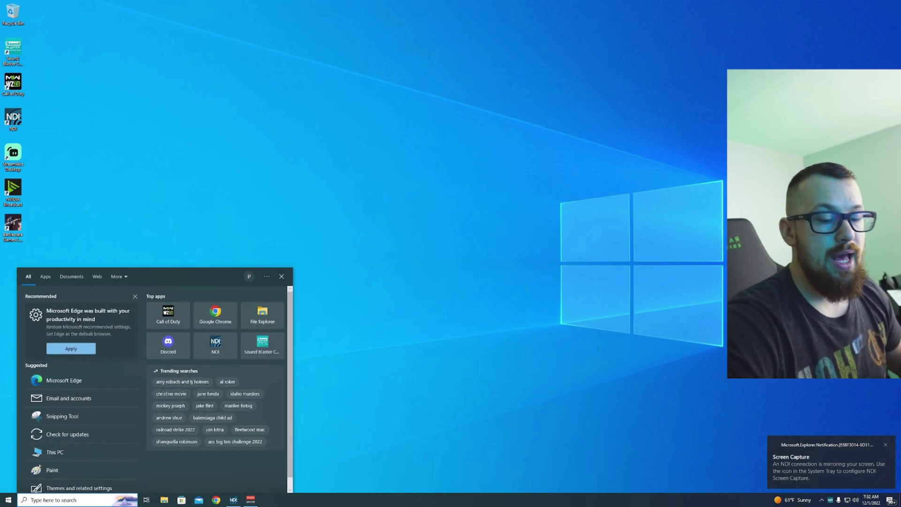
type("ba")
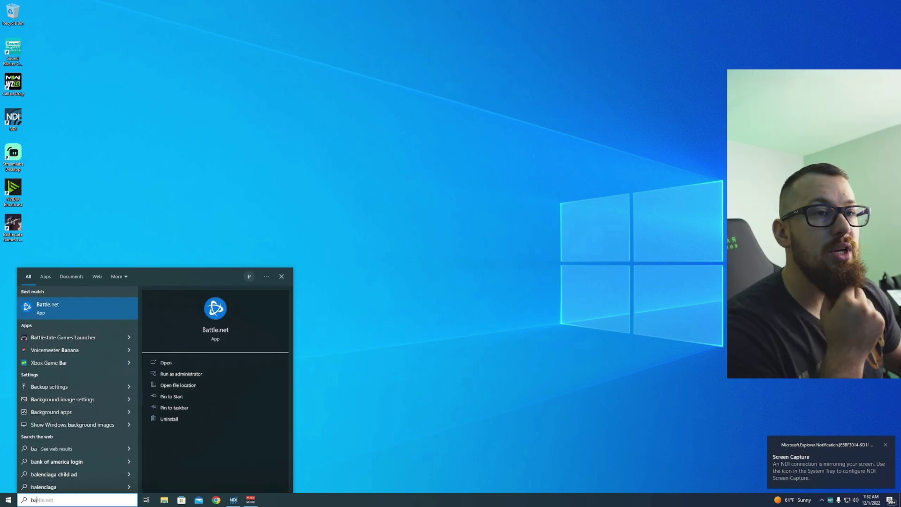
key("Return")
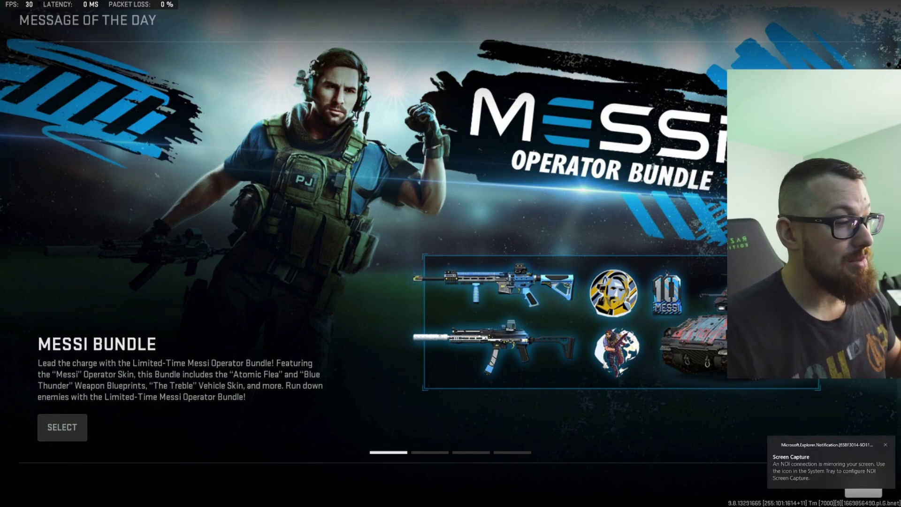
Step: Open the NDI Screen Capture options while the game is running
right_click(775, 401)
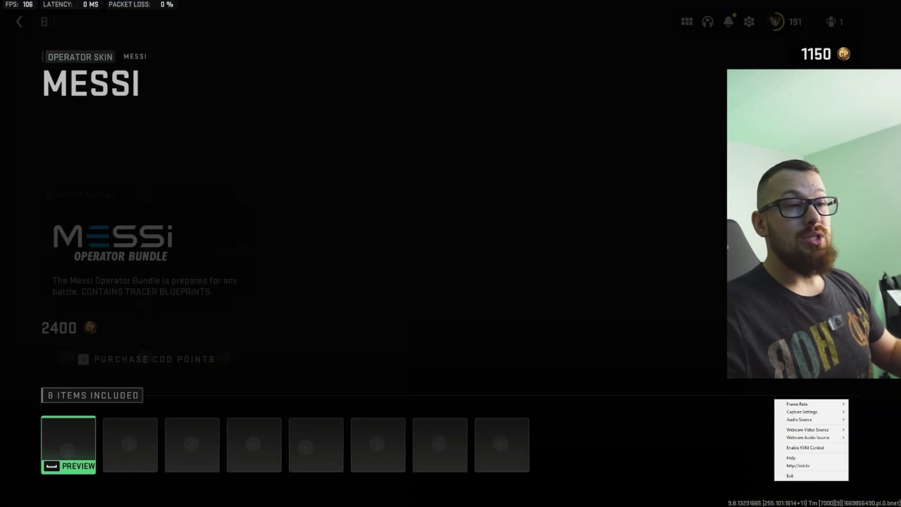